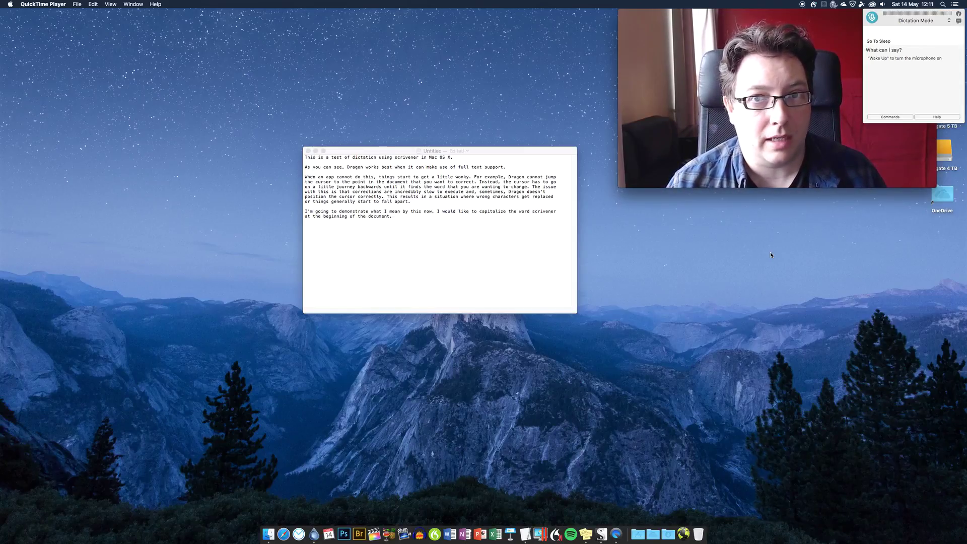
# Step: Bring the TextEdit document forward and restart Dragon's microphone to capitalise 'scrivener'
pyautogui.click(439, 222)
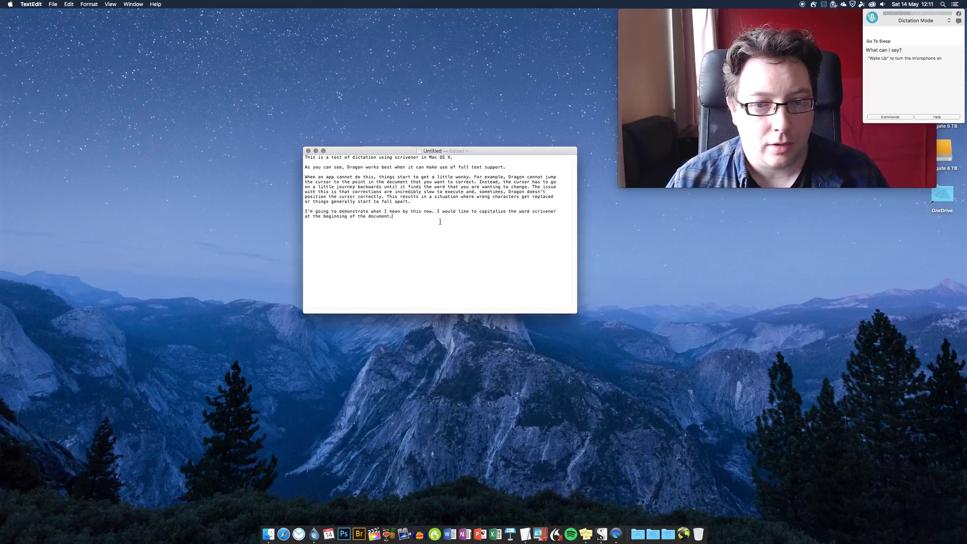
pyautogui.click(872, 19)
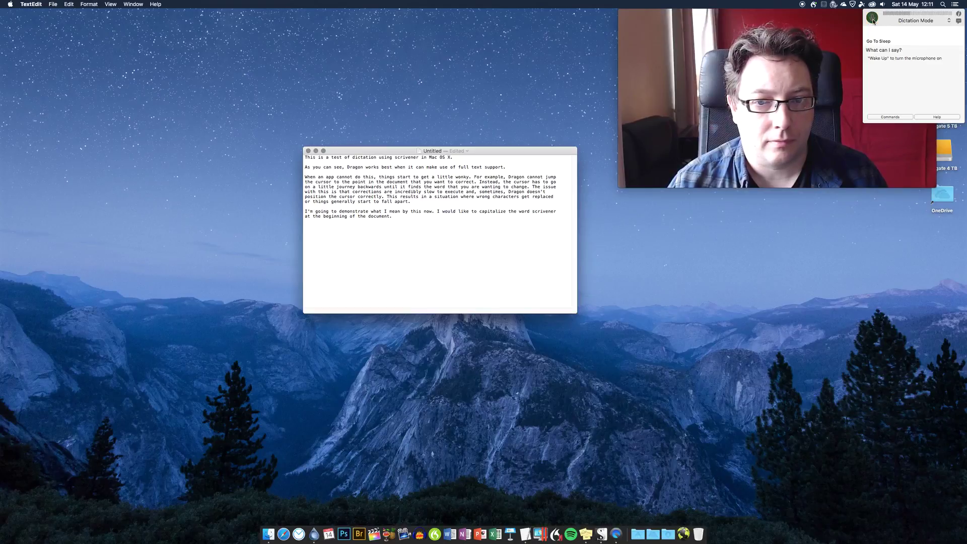
pyautogui.click(872, 20)
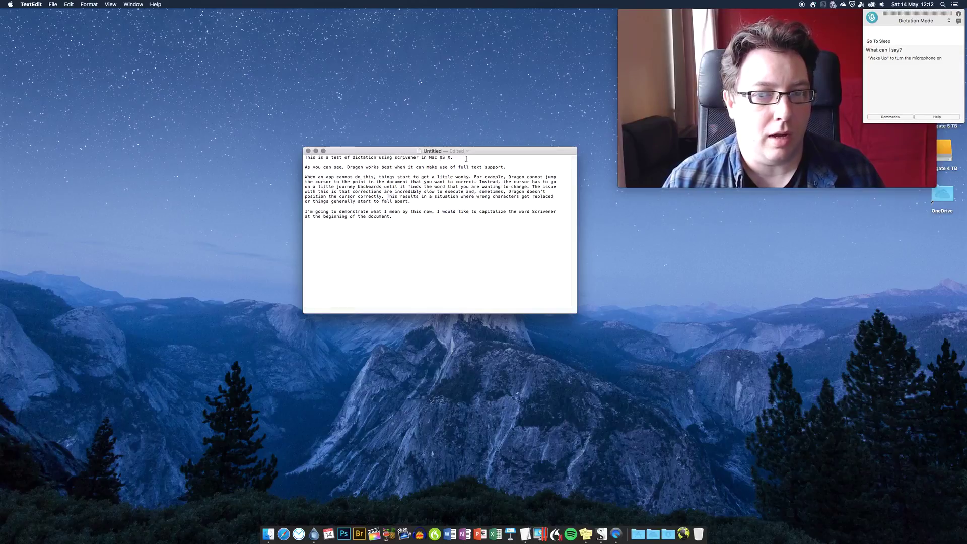
# Step: Place the caret after 'X.' on the first line so 'scrivener' can become 'Scrivener'
pyautogui.click(466, 159)
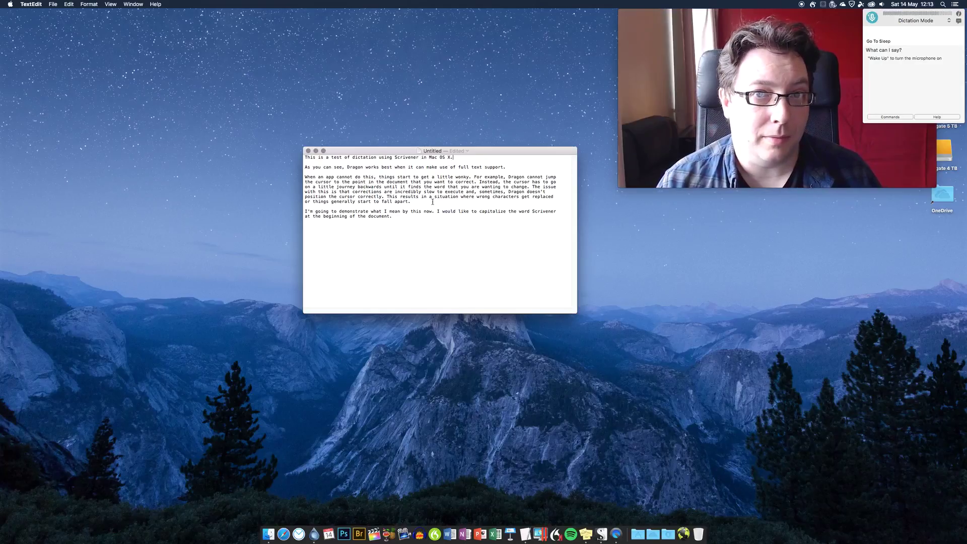
pyautogui.click(461, 158)
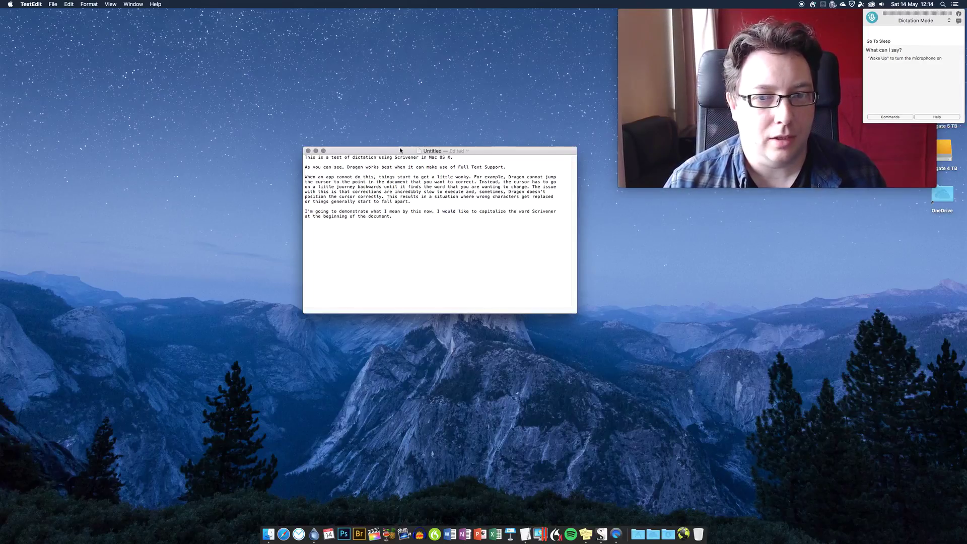
# Step: Drag the TextEdit window by its title bar to the bottom-right corner
pyautogui.moveTo(399, 151); pyautogui.dragTo(770, 241)
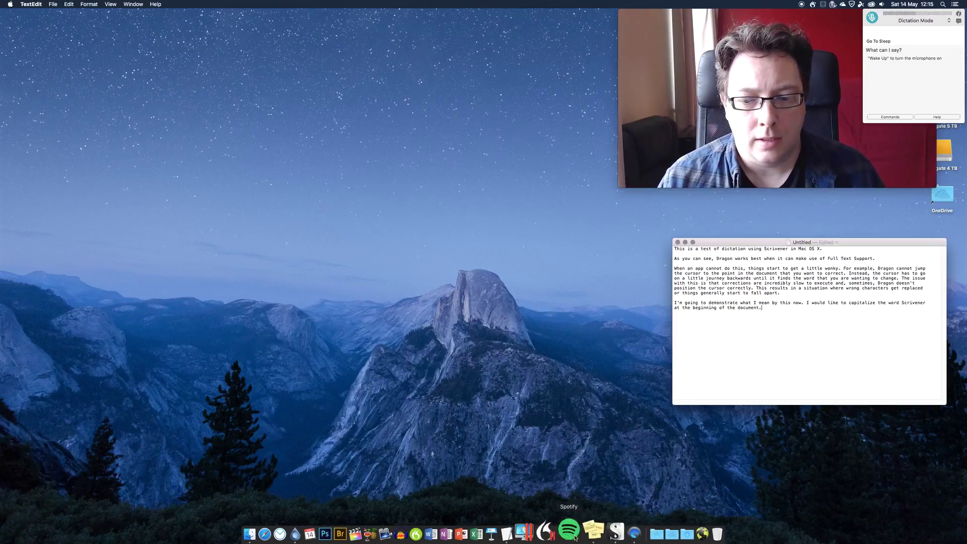
# Step: Bring Scrivener's Test project forward with the caret in the empty Untitled Document
pyautogui.click(599, 523)
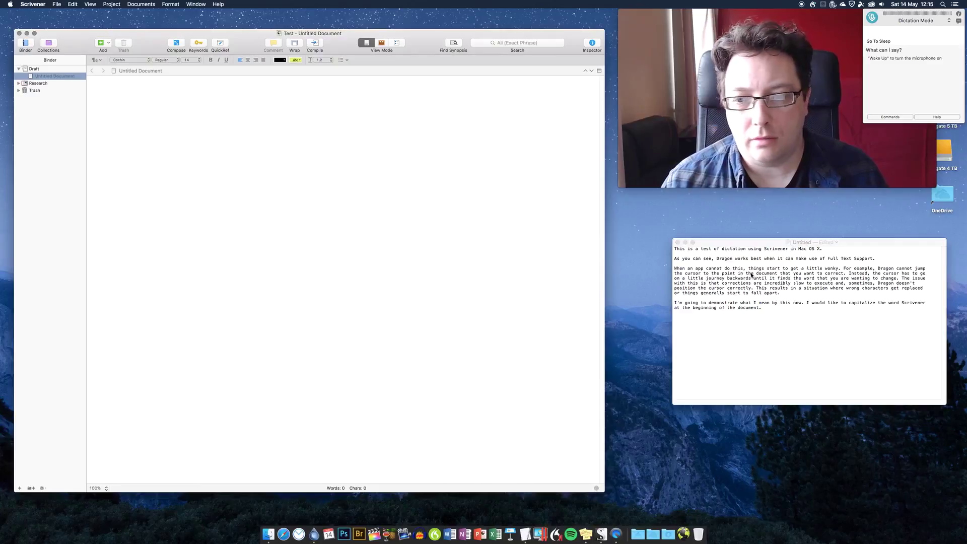
pyautogui.click(397, 176)
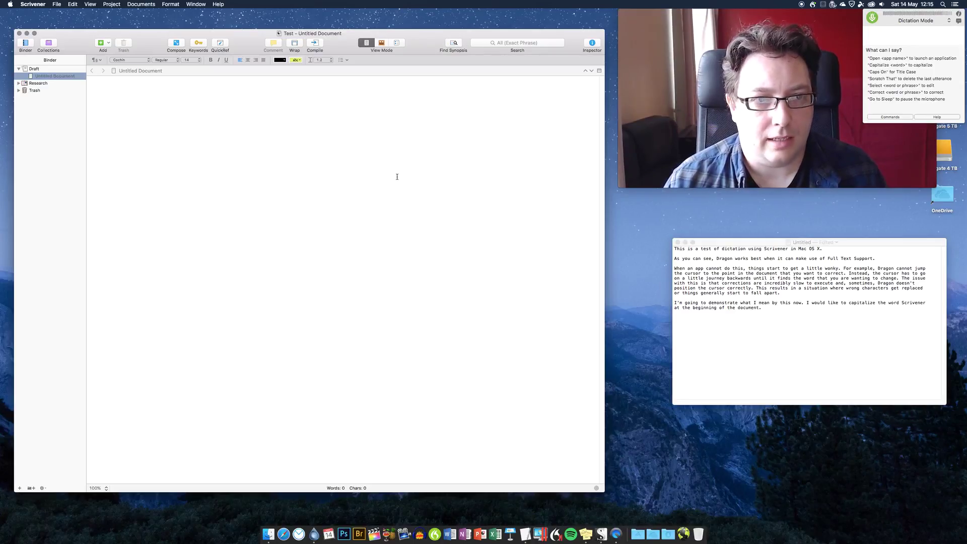
# Step: Dictate 'This is a test of dictation using scrivener in Mac OS X.' and step back before the stray U
pyautogui.write('This is a test of dictation using scrivener in Mac OS X. U')
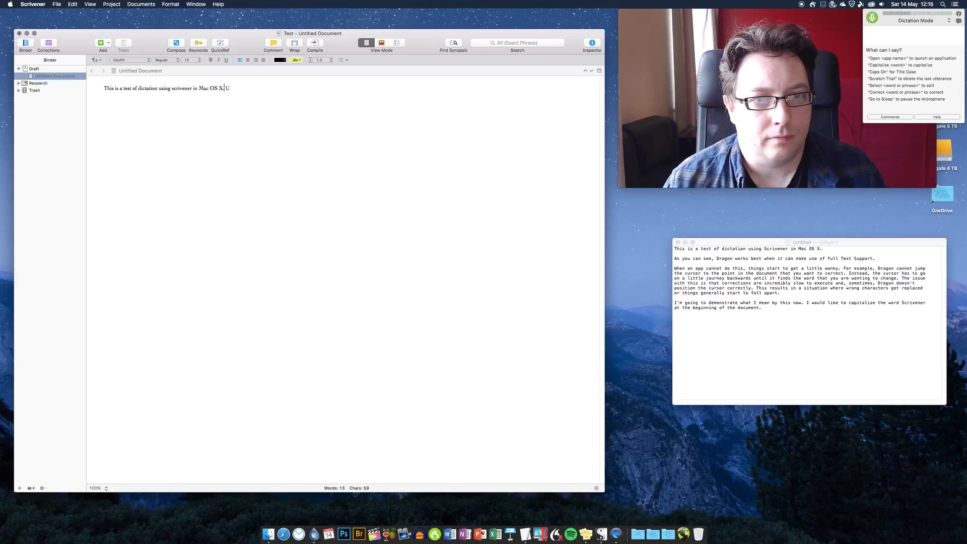
pyautogui.press('Left')
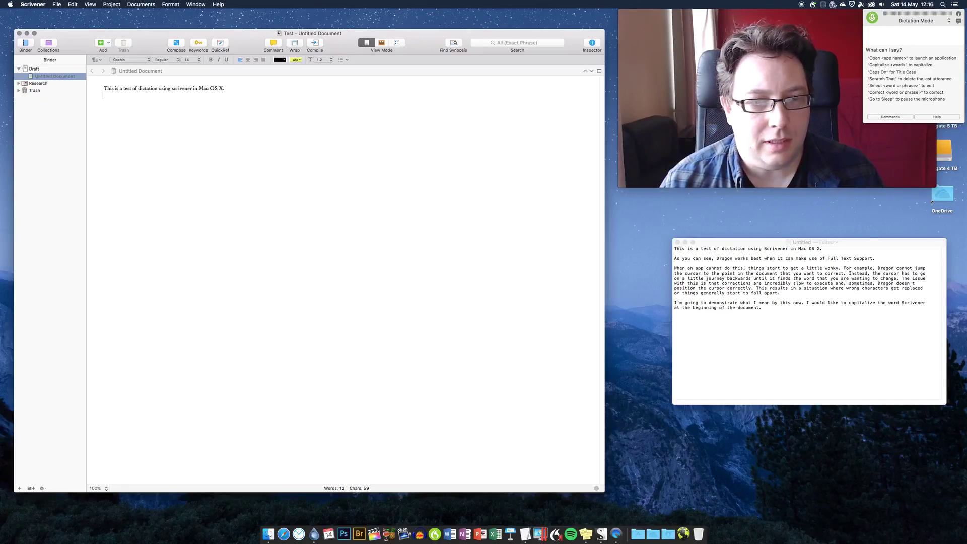
# Step: Add the paragraph 'As you can see, Dragon works best when it can make use of full text support'
pyautogui.press('Return')
pyautogui.press('Return')
pyautogui.write('As you can see, u')
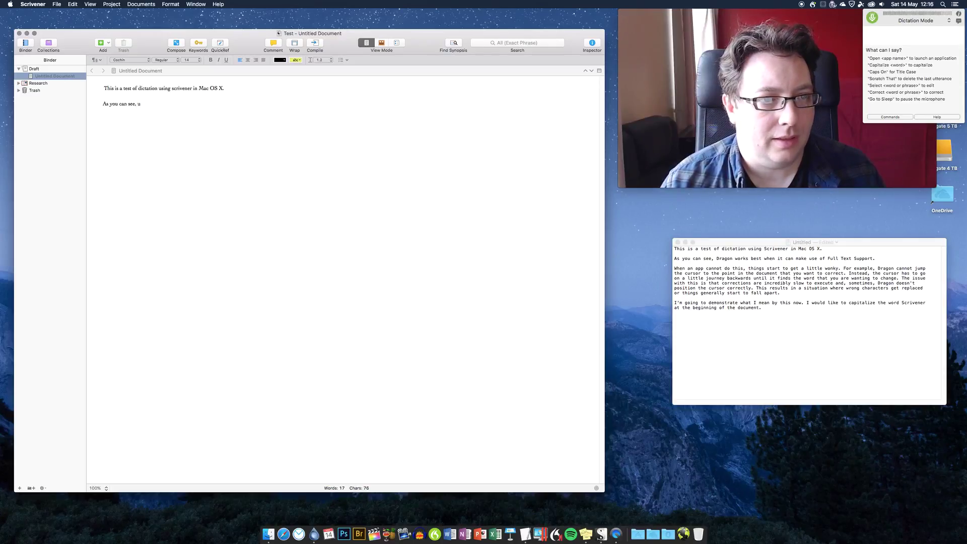
pyautogui.write('Dragon works best when it can make use')
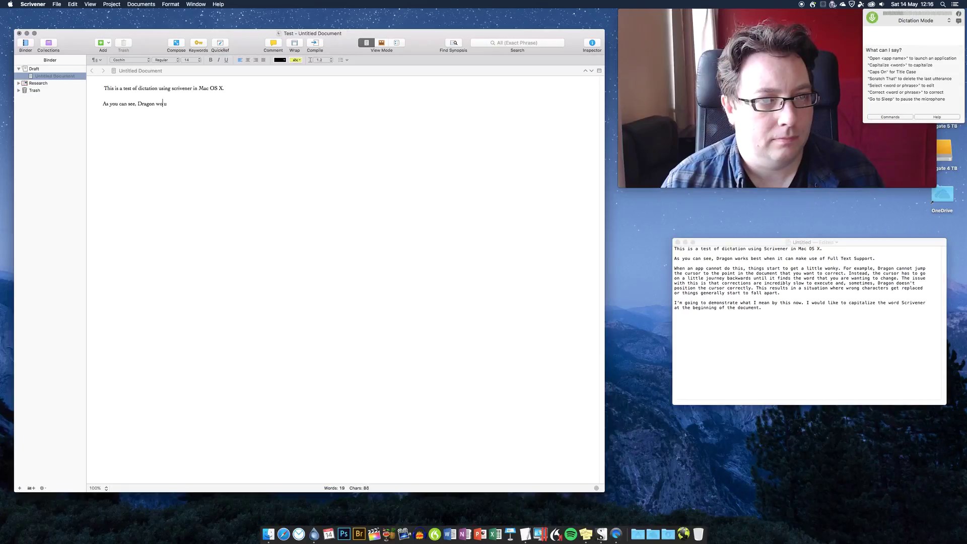
pyautogui.write(' of full text support. U')
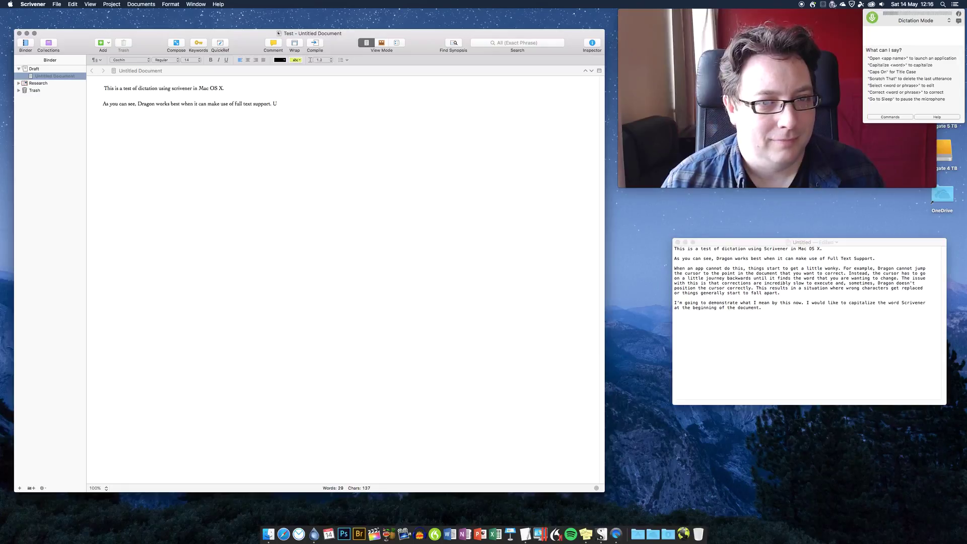
pyautogui.press('Return')
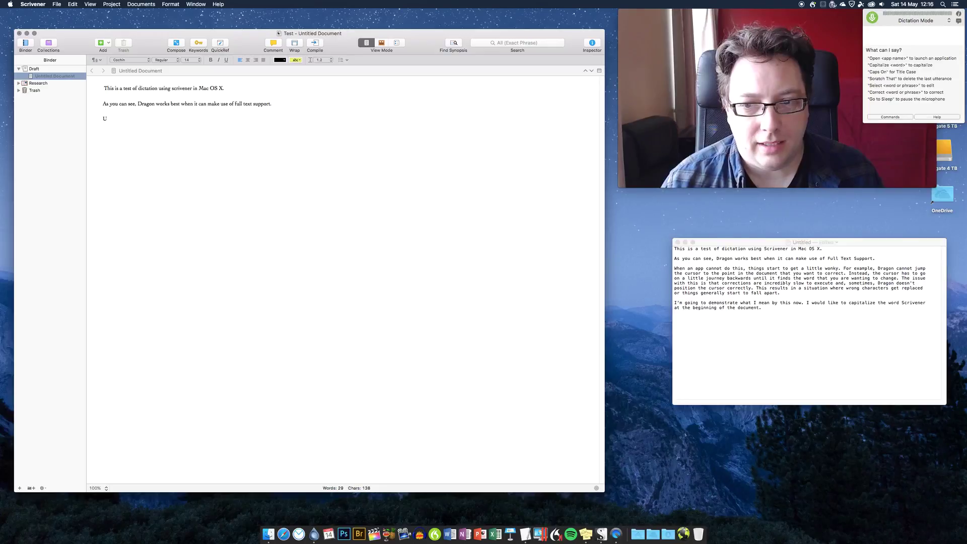
# Step: Dictate the paragraph about slow, wonky corrections, then 'I'm going to demonstrate what I mean by this now.'
pyautogui.write('When an app ')
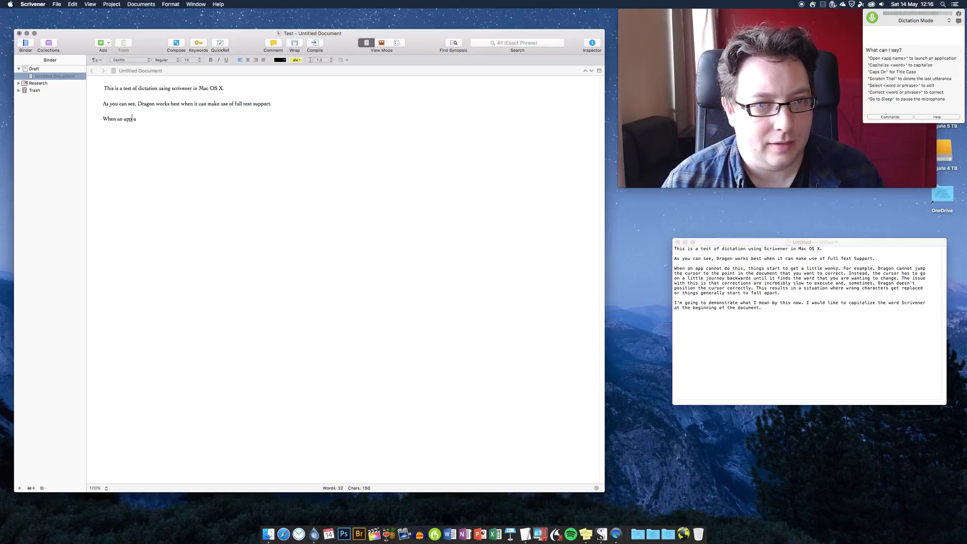
pyautogui.write('cannot do this')
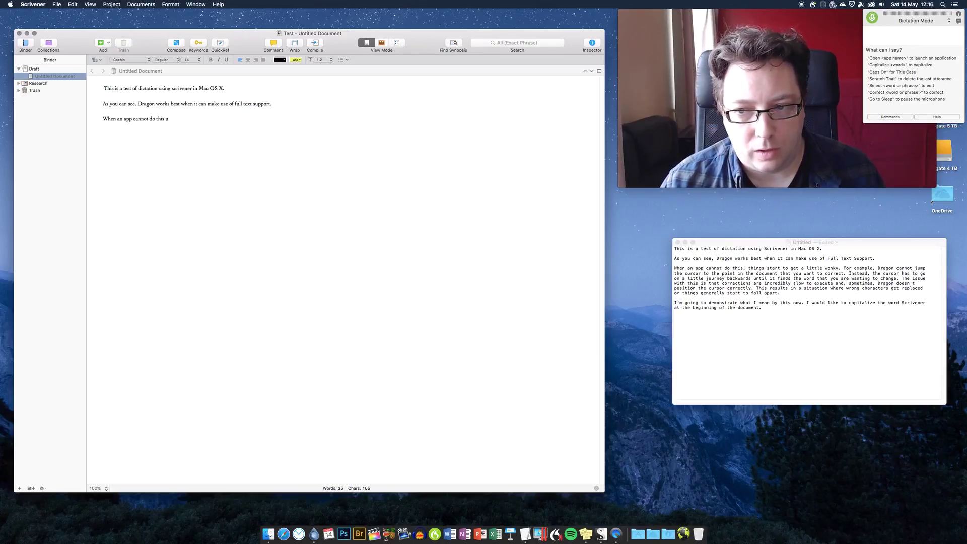
pyautogui.hotkey('shift', 'Right')
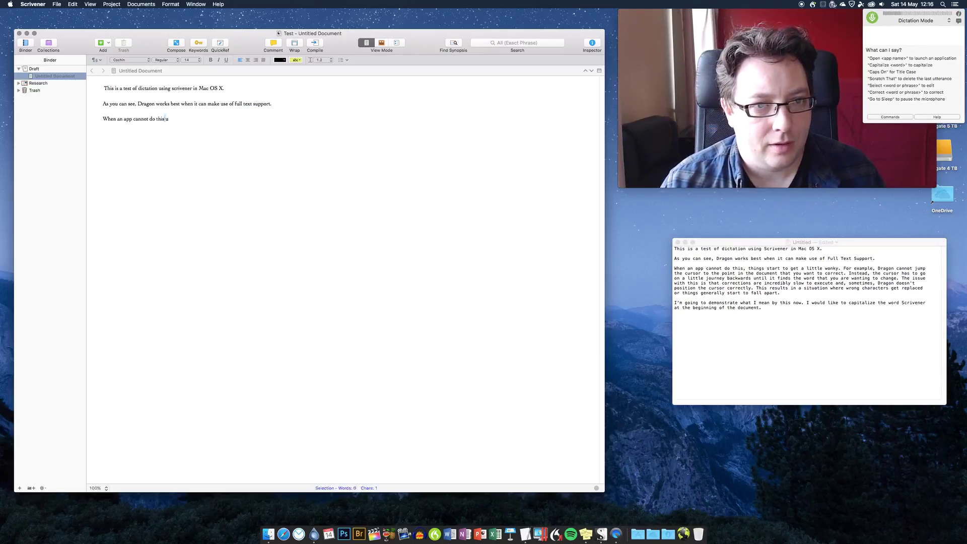
pyautogui.write(', things start to get a little wonky. U')
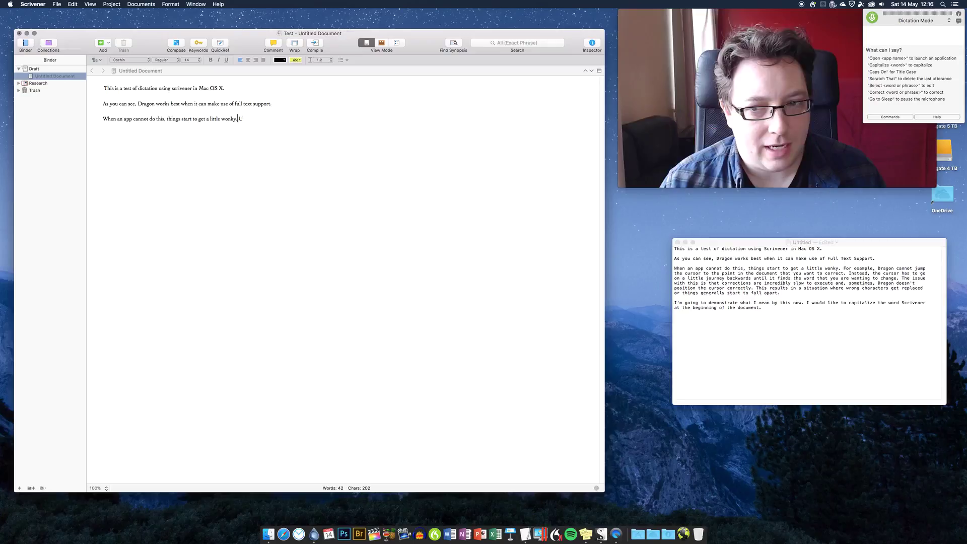
pyautogui.write('For example, ')
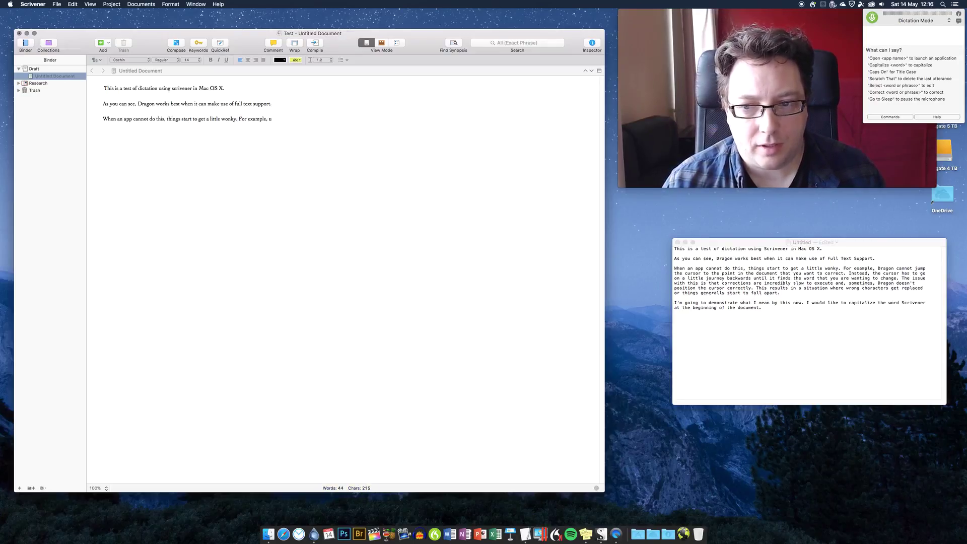
pyautogui.write('Dragon cannot jump the cursor')
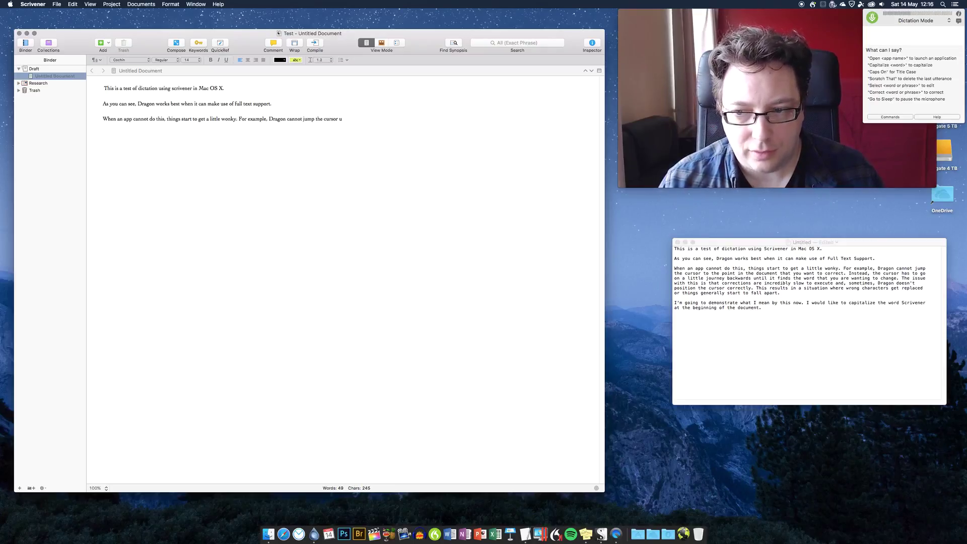
pyautogui.write(' to the point in the document that you want to correct.')
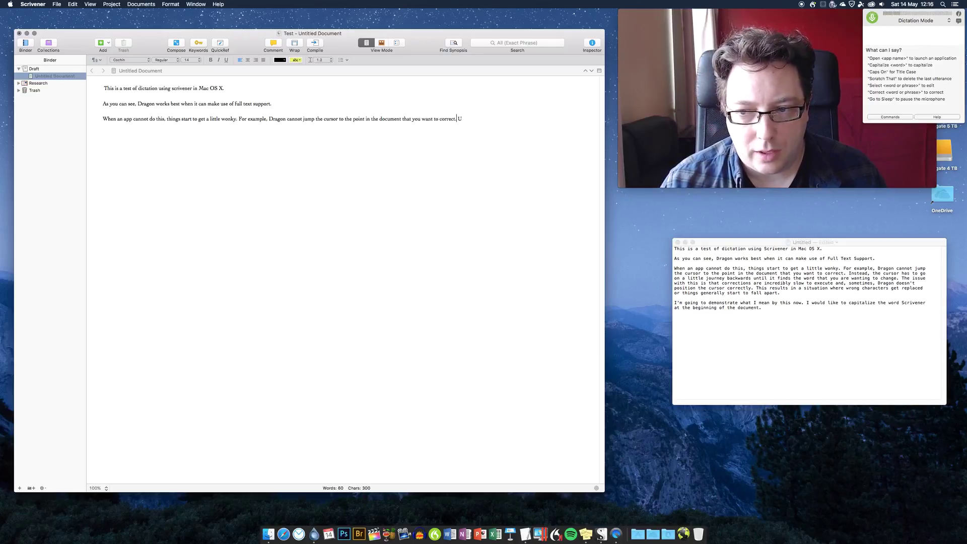
pyautogui.write('Instead, the cur')
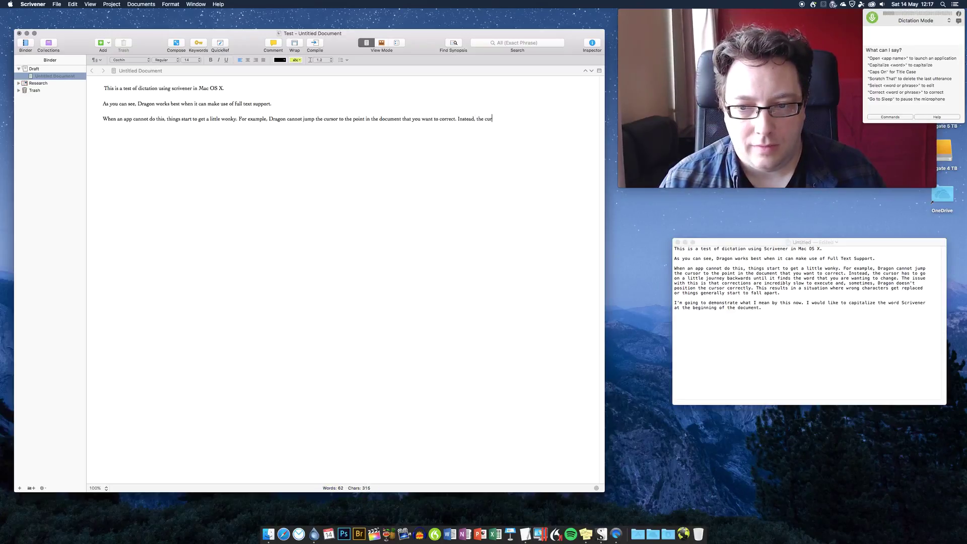
pyautogui.write('sor has to go on a little journey backwards until it finds ')
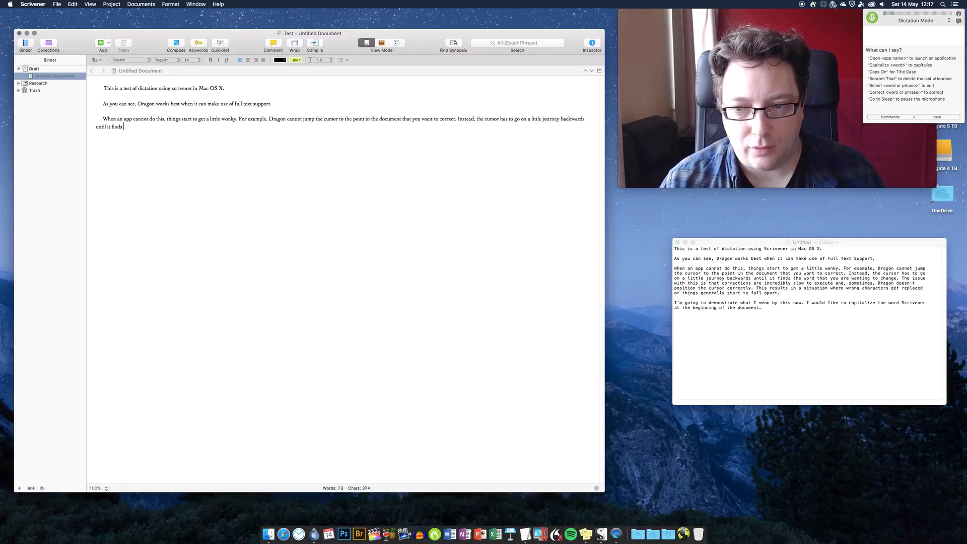
pyautogui.write('the word that you are wanting to change. U')
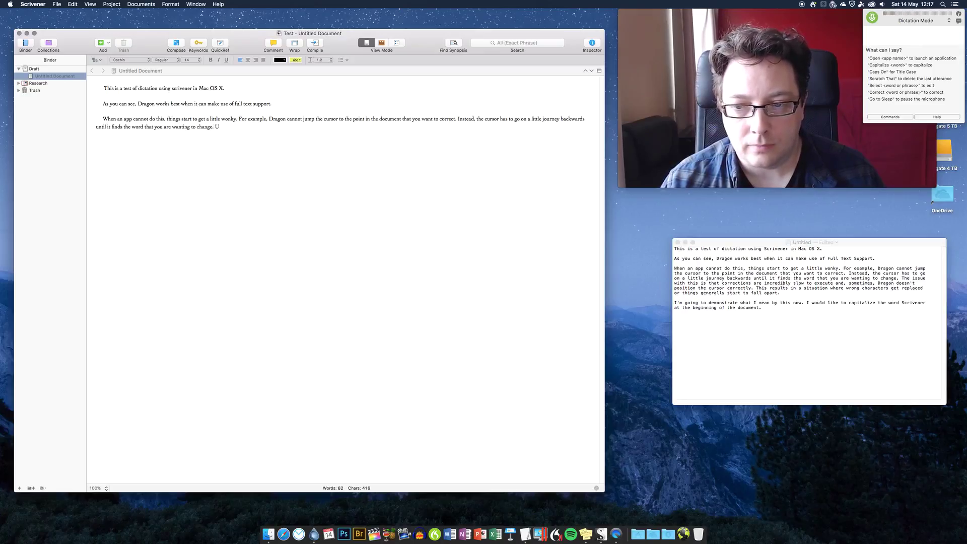
pyautogui.write('The issue with this is that corrections are i ')
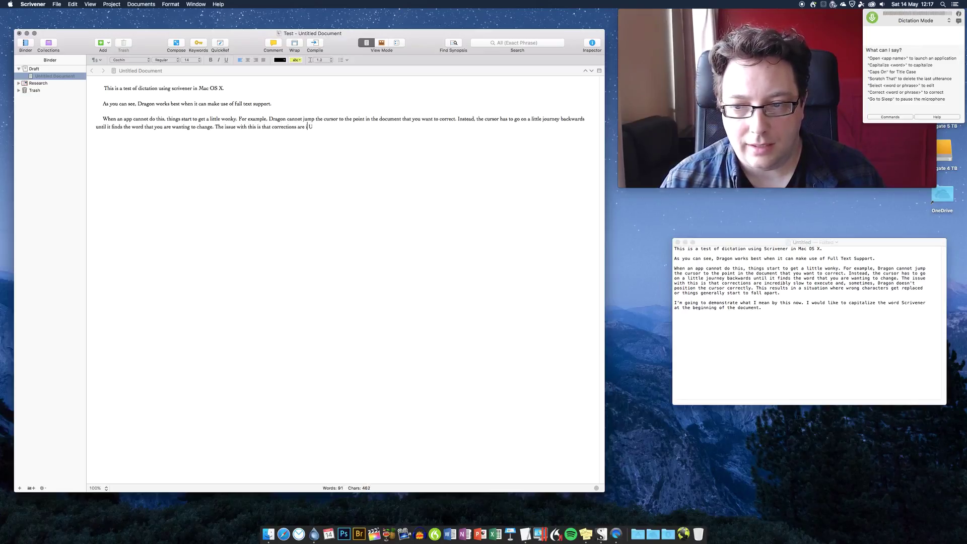
pyautogui.write("ncredibly slow to execute and, sometimes, Dragon doesn't")
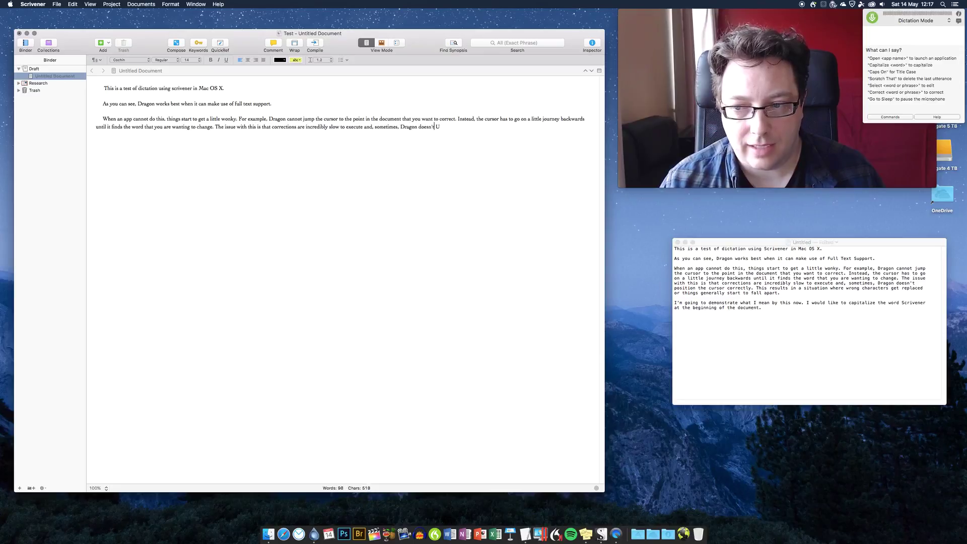
pyautogui.write(' position the cursor correctly.')
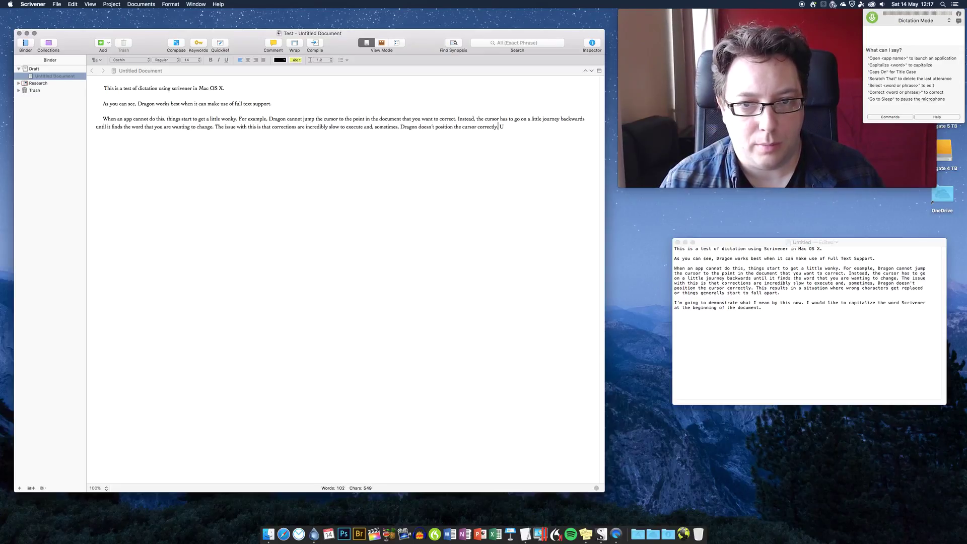
pyautogui.write(' This results in a situation whereon characters get replac')
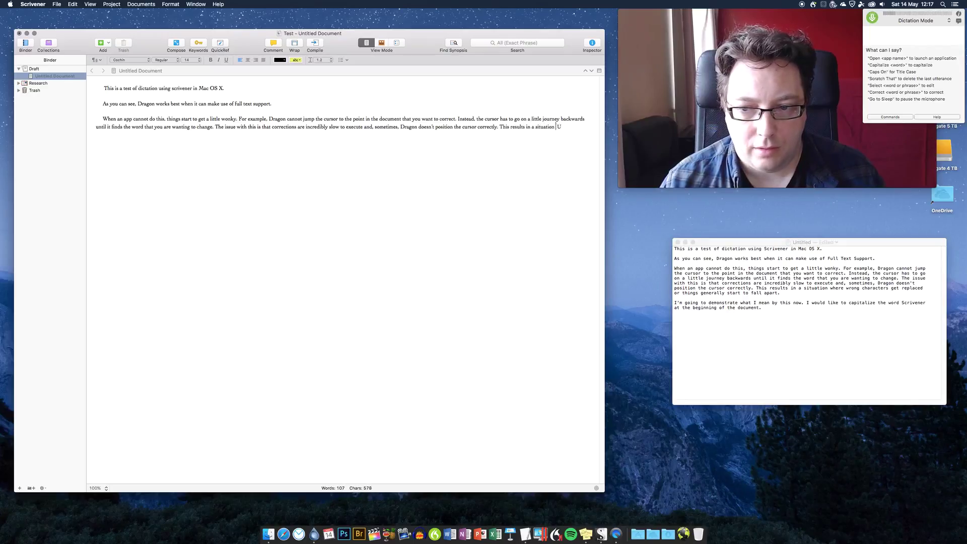
pyautogui.write('ed or things generally start to fall apart.')
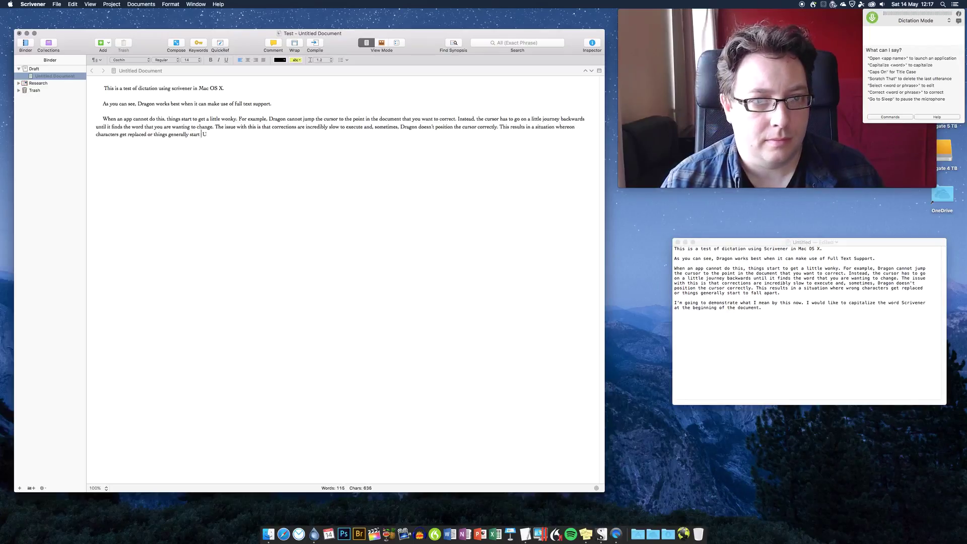
pyautogui.press('Return')
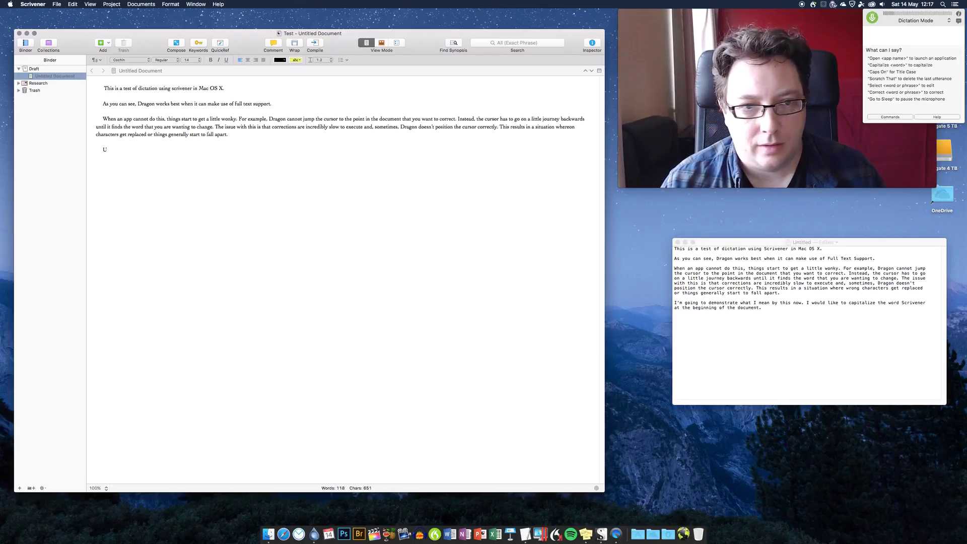
pyautogui.write("I'm going to demonstrate what I mean by this now.")
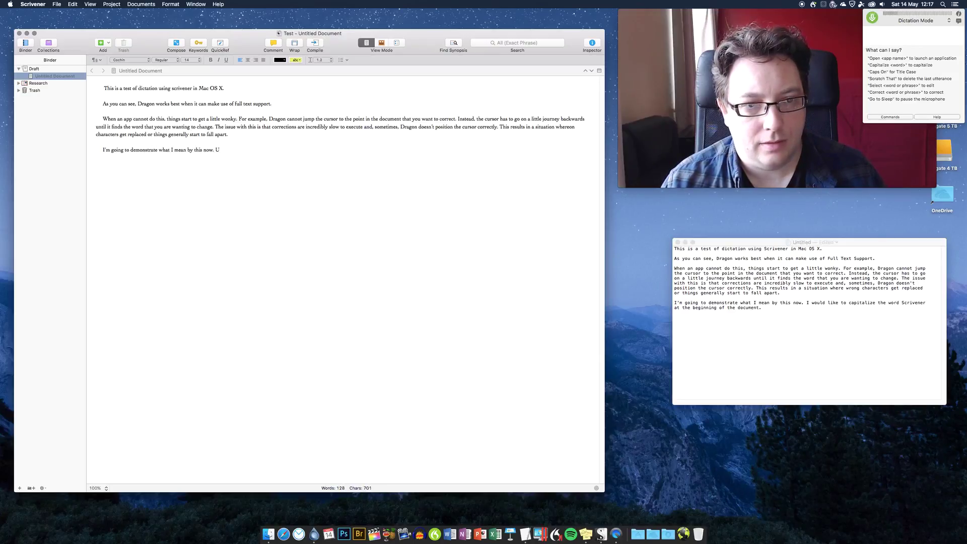
pyautogui.write(' I would like to capitalise')
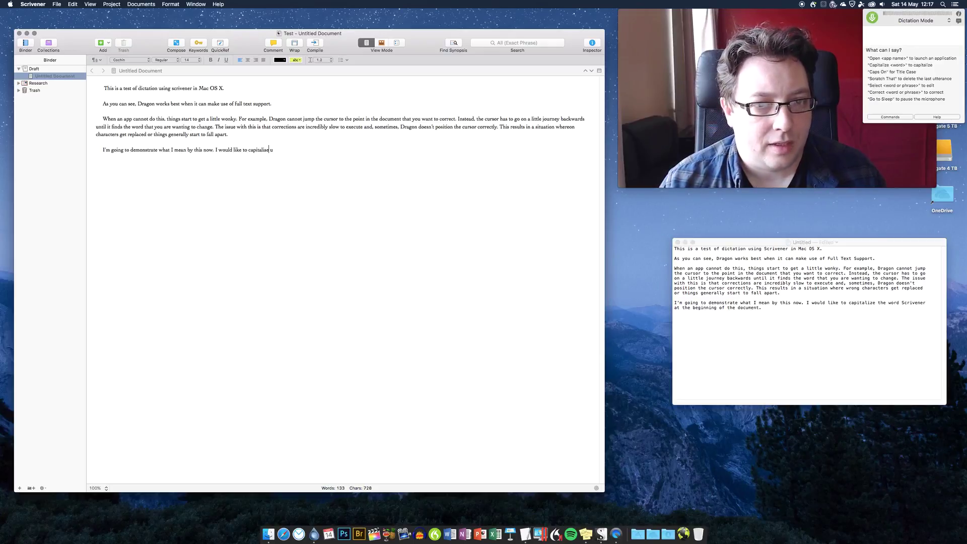
pyautogui.write(' the word scrivener')
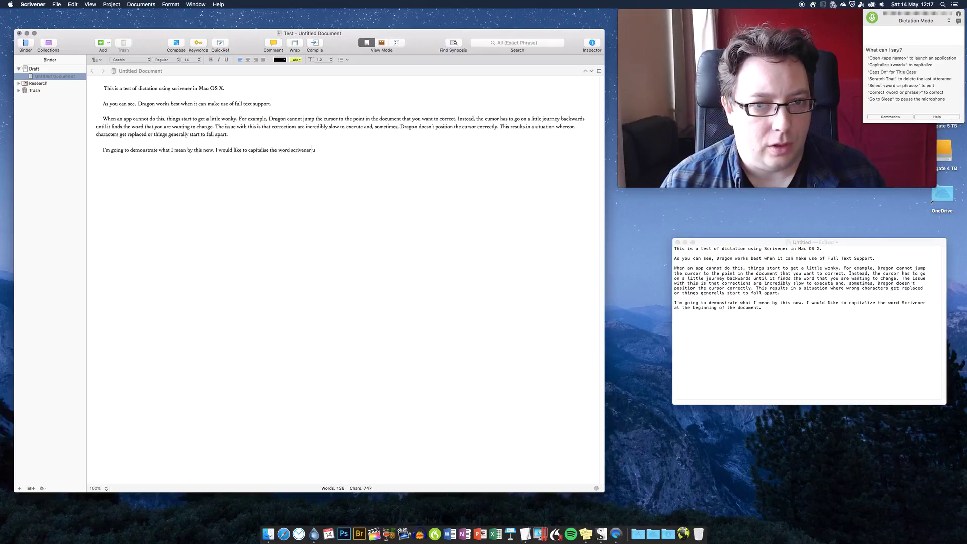
pyautogui.write(' at the beginning of the documen')
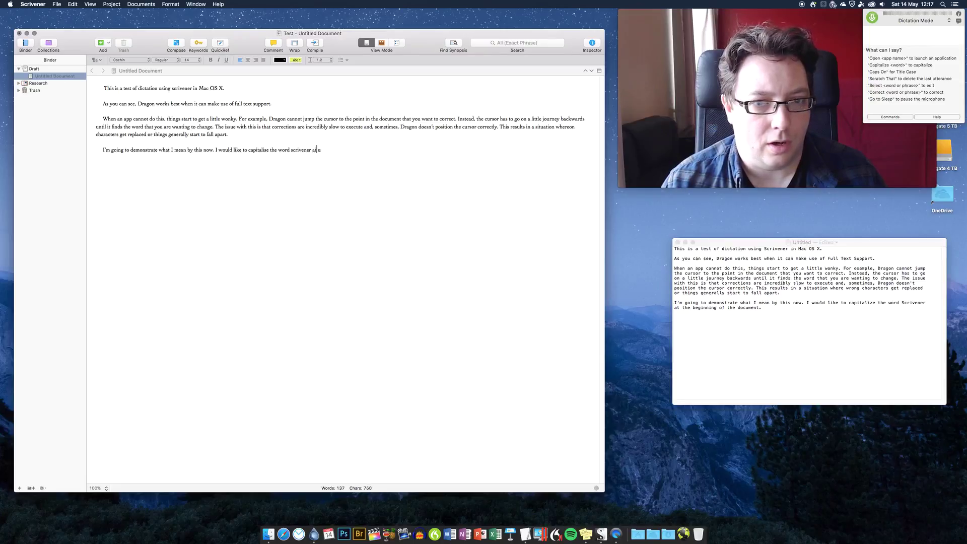
pyautogui.write('t. U')
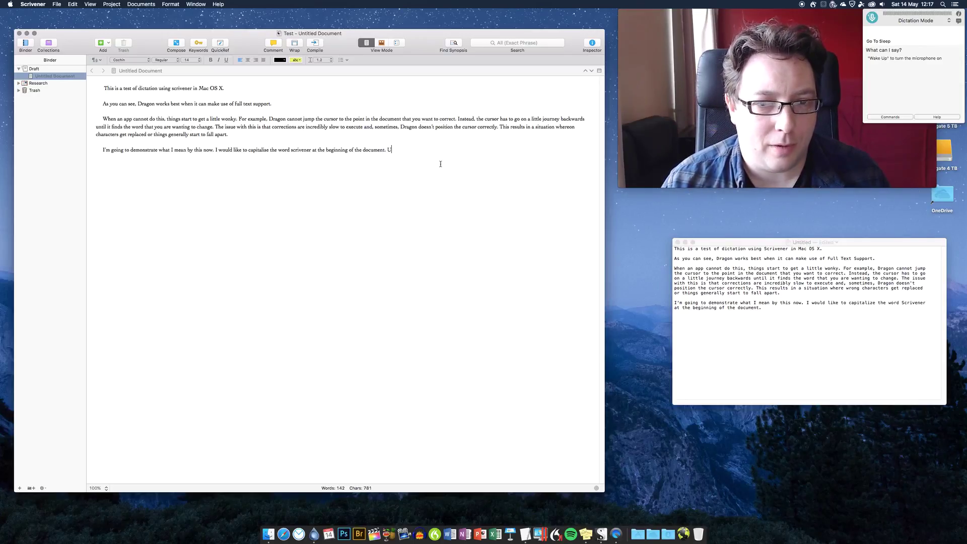
# Step: Delete the stray 'U' and trailing space after 'document.' at the text's end
pyautogui.press('BackSpace')
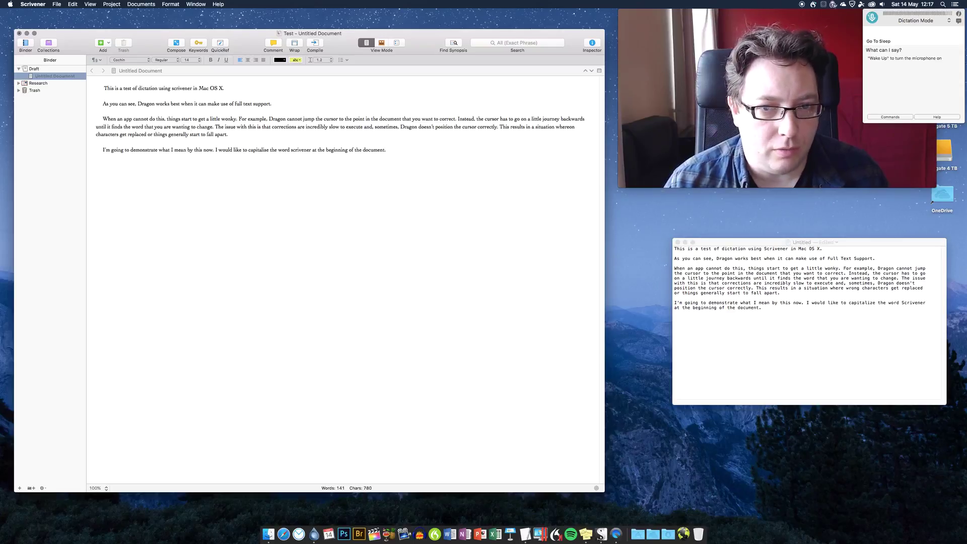
pyautogui.press('BackSpace')
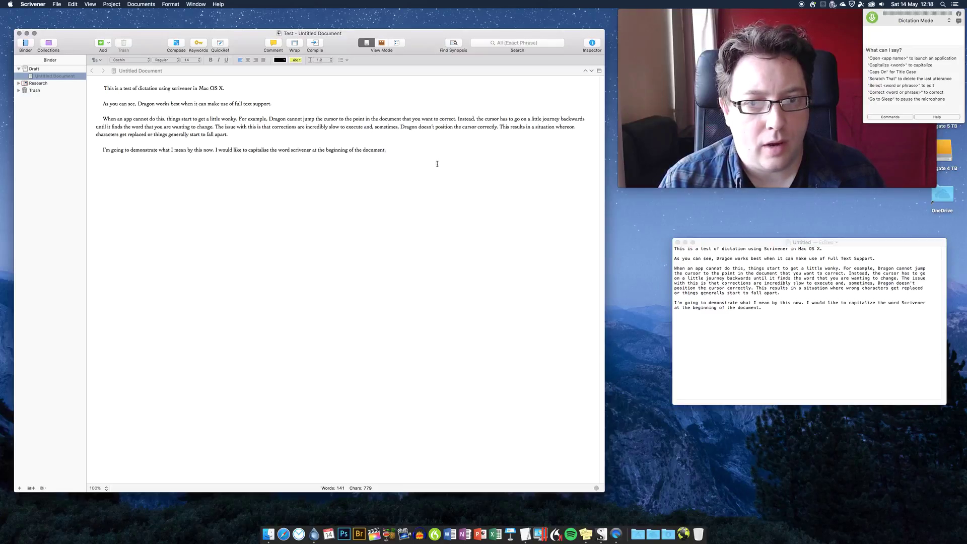
# Step: Extend a selection with Shift+Left back to the document's start, bringing up Dragon's Correction panel
pyautogui.press('Left')
pyautogui.press('Left')
pyautogui.press('Left')
pyautogui.press('Left')
pyautogui.press('Left')
pyautogui.press('Left')
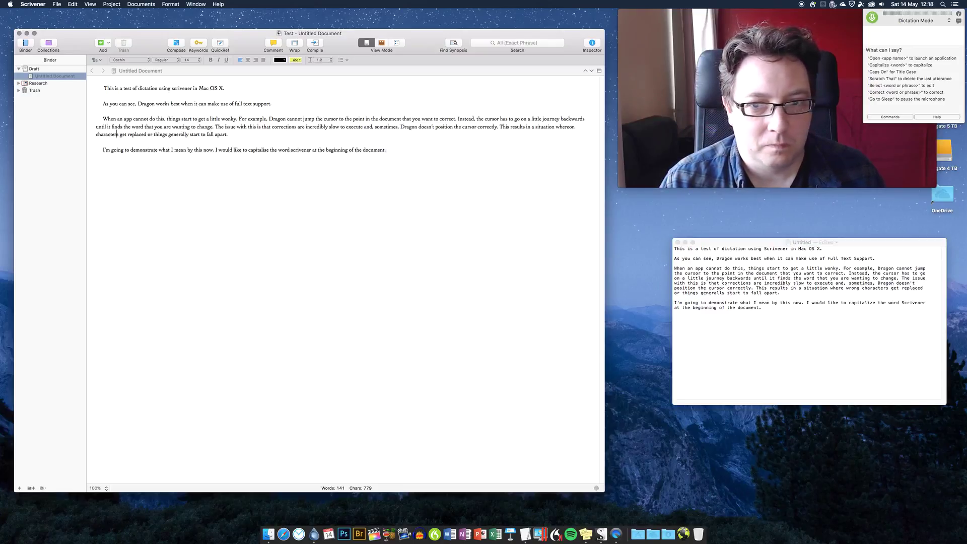
pyautogui.press('Left')
pyautogui.press('Left')
pyautogui.press('Left')
pyautogui.press('Left')
pyautogui.press('Left')
pyautogui.press('Left')
pyautogui.press('Left')
pyautogui.press('Left')
pyautogui.press('Left')
pyautogui.press('Left')
pyautogui.hotkey('shift', 'Left')
pyautogui.hotkey('shift', 'Left')
pyautogui.hotkey('shift', 'Left')
pyautogui.hotkey('shift', 'Left')
pyautogui.hotkey('shift', 'Left')
pyautogui.hotkey('shift', 'Left')
pyautogui.hotkey('shift', 'Left')
pyautogui.hotkey('shift', 'Left')
pyautogui.hotkey('shift', 'Left')
pyautogui.hotkey('shift', 'Left')
pyautogui.hotkey('shift', 'Left')
pyautogui.hotkey('shift', 'Left')
pyautogui.hotkey('shift', 'Left')
pyautogui.hotkey('shift', 'Left')
pyautogui.hotkey('shift', 'Left')
pyautogui.hotkey('shift', 'Left')
pyautogui.hotkey('shift', 'Left')
pyautogui.hotkey('shift', 'Left')
pyautogui.hotkey('shift', 'Left')
pyautogui.hotkey('shift', 'Left')
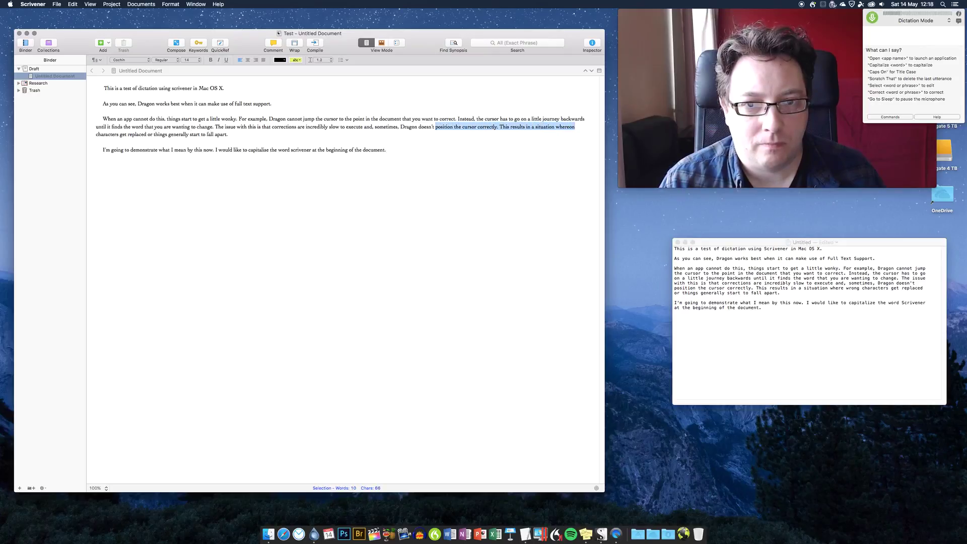
pyautogui.hotkey('shift', 'Left')
pyautogui.hotkey('shift', 'Left')
pyautogui.hotkey('shift', 'Left')
pyautogui.hotkey('shift', 'Left')
pyautogui.hotkey('shift', 'Left')
pyautogui.hotkey('shift', 'Left')
pyautogui.hotkey('shift', 'Left')
pyautogui.hotkey('shift', 'Left')
pyautogui.hotkey('shift', 'Left')
pyautogui.hotkey('shift', 'Left')
pyautogui.hotkey('shift', 'Left')
pyautogui.hotkey('shift', 'Left')
pyautogui.hotkey('shift', 'Left')
pyautogui.hotkey('shift', 'Left')
pyautogui.hotkey('shift', 'Left')
pyautogui.hotkey('shift', 'Left')
pyautogui.hotkey('shift', 'Left')
pyautogui.hotkey('shift', 'Left')
pyautogui.hotkey('shift', 'Left')
pyautogui.hotkey('shift', 'Left')
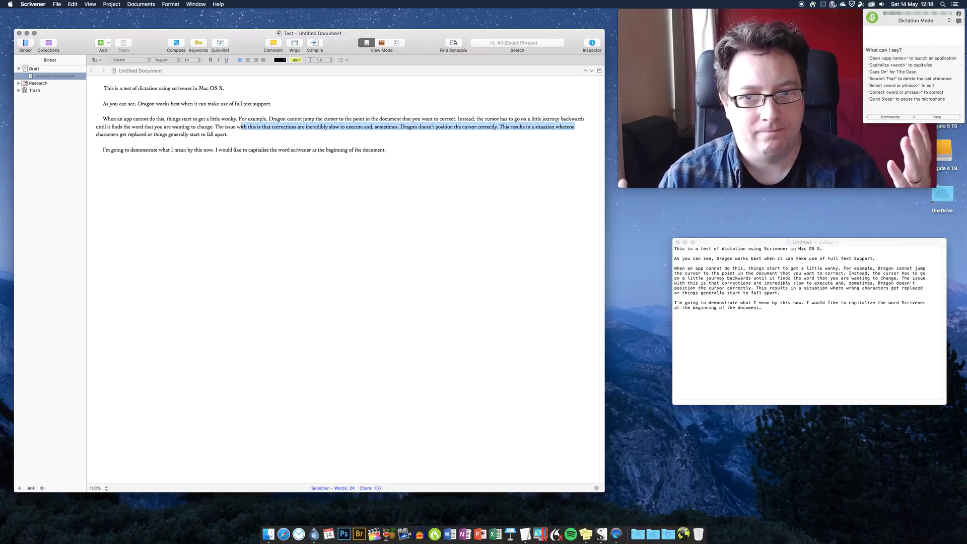
pyautogui.hotkey('shift', 'Left')
pyautogui.hotkey('shift', 'Left')
pyautogui.hotkey('shift', 'Left')
pyautogui.hotkey('shift', 'Left')
pyautogui.hotkey('shift', 'Left')
pyautogui.hotkey('shift', 'Left')
pyautogui.hotkey('shift', 'Left')
pyautogui.hotkey('shift', 'Left')
pyautogui.hotkey('shift', 'Left')
pyautogui.hotkey('shift', 'Left')
pyautogui.hotkey('shift', 'Left')
pyautogui.hotkey('shift', 'Left')
pyautogui.hotkey('shift', 'Left')
pyautogui.hotkey('shift', 'Left')
pyautogui.hotkey('shift', 'Left')
pyautogui.hotkey('shift', 'Left')
pyautogui.hotkey('shift', 'Left')
pyautogui.hotkey('shift', 'Left')
pyautogui.hotkey('shift', 'Left')
pyautogui.hotkey('shift', 'Left')
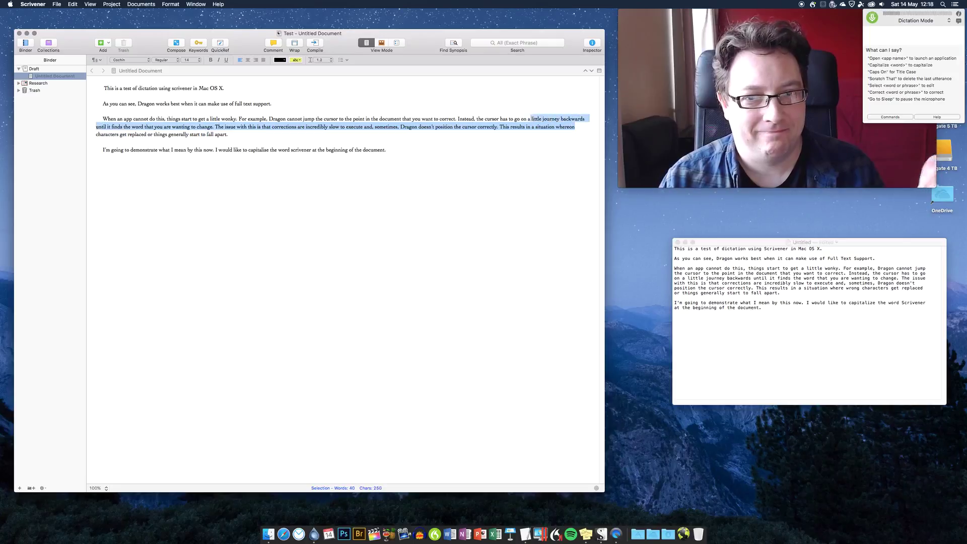
pyautogui.hotkey('shift', 'Left')
pyautogui.hotkey('shift', 'Left')
pyautogui.hotkey('shift', 'Left')
pyautogui.hotkey('shift', 'Left')
pyautogui.hotkey('shift', 'Left')
pyautogui.hotkey('shift', 'Left')
pyautogui.hotkey('shift', 'Left')
pyautogui.hotkey('shift', 'Left')
pyautogui.hotkey('shift', 'Left')
pyautogui.hotkey('shift', 'Left')
pyautogui.hotkey('shift', 'Left')
pyautogui.hotkey('shift', 'Left')
pyautogui.hotkey('shift', 'Left')
pyautogui.hotkey('shift', 'Left')
pyautogui.hotkey('shift', 'Left')
pyautogui.hotkey('shift', 'Left')
pyautogui.hotkey('shift', 'Left')
pyautogui.hotkey('shift', 'Left')
pyautogui.hotkey('shift', 'Left')
pyautogui.hotkey('shift', 'Left')
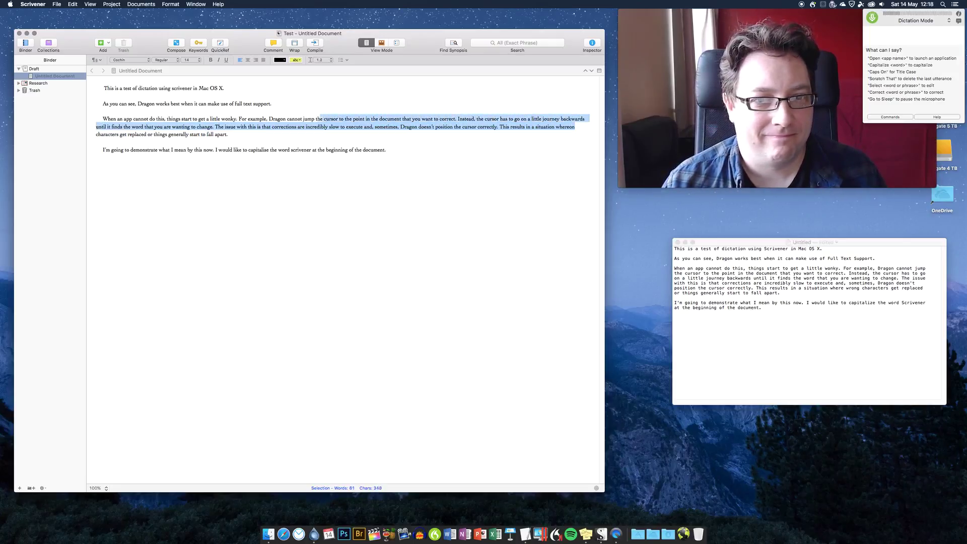
pyautogui.hotkey('shift', 'Left')
pyautogui.hotkey('shift', 'Left')
pyautogui.hotkey('shift', 'Left')
pyautogui.hotkey('shift', 'Left')
pyautogui.hotkey('shift', 'Left')
pyautogui.hotkey('shift', 'Left')
pyautogui.hotkey('shift', 'Left')
pyautogui.hotkey('shift', 'Left')
pyautogui.hotkey('shift', 'Left')
pyautogui.hotkey('shift', 'Left')
pyautogui.hotkey('shift', 'Left')
pyautogui.hotkey('shift', 'Left')
pyautogui.hotkey('shift', 'Left')
pyautogui.hotkey('shift', 'Left')
pyautogui.hotkey('shift', 'Left')
pyautogui.hotkey('shift', 'Left')
pyautogui.hotkey('shift', 'Left')
pyautogui.hotkey('shift', 'Left')
pyautogui.hotkey('shift', 'Left')
pyautogui.hotkey('shift', 'Left')
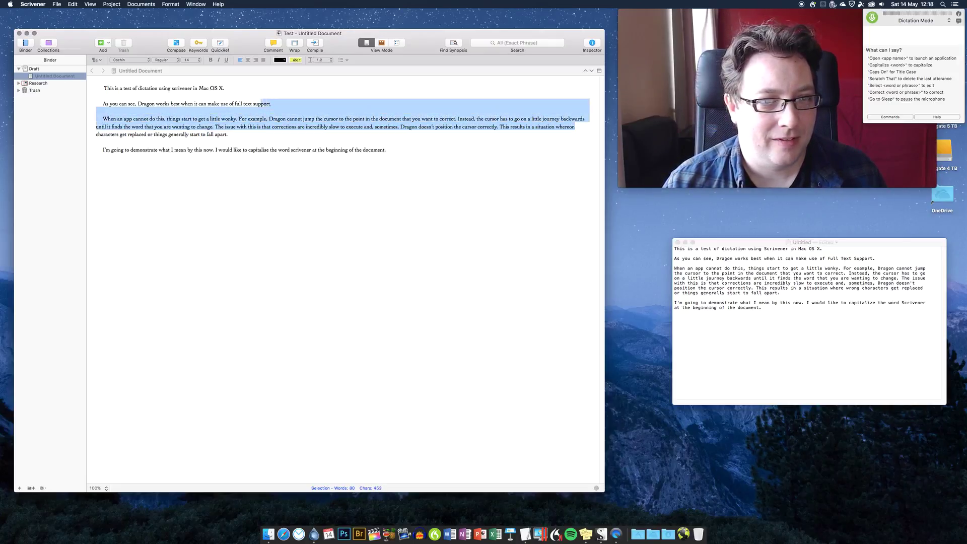
pyautogui.hotkey('shift', 'Left')
pyautogui.hotkey('shift', 'Left')
pyautogui.hotkey('shift', 'Left')
pyautogui.hotkey('shift', 'Left')
pyautogui.hotkey('shift', 'Left')
pyautogui.hotkey('shift', 'Left')
pyautogui.hotkey('shift', 'Left')
pyautogui.hotkey('shift', 'Left')
pyautogui.hotkey('shift', 'Left')
pyautogui.hotkey('shift', 'Left')
pyautogui.hotkey('shift', 'Left')
pyautogui.hotkey('shift', 'Left')
pyautogui.hotkey('shift', 'Left')
pyautogui.hotkey('shift', 'Left')
pyautogui.hotkey('shift', 'Left')
pyautogui.hotkey('shift', 'Left')
pyautogui.hotkey('shift', 'Left')
pyautogui.hotkey('shift', 'Left')
pyautogui.hotkey('shift', 'Left')
pyautogui.hotkey('shift', 'Left')
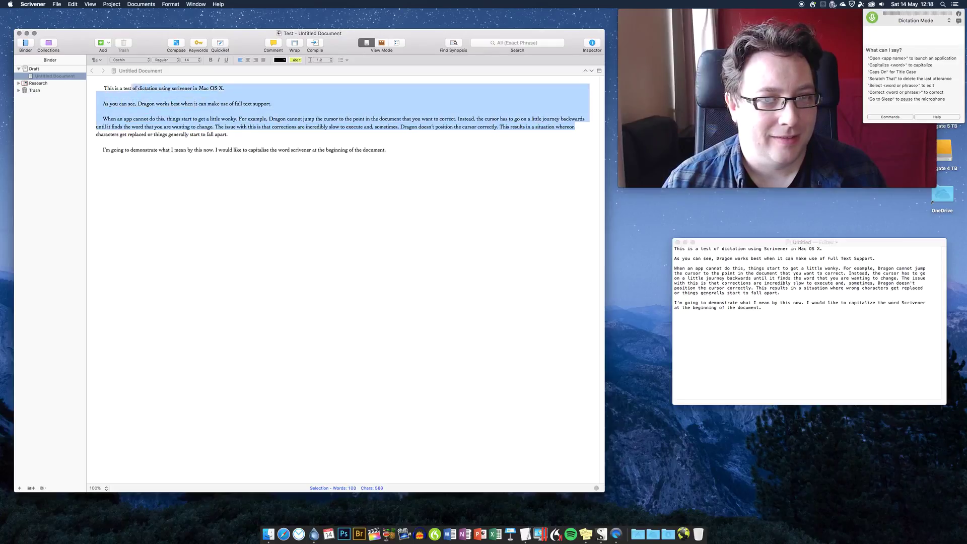
pyautogui.hotkey('shift', 'Left')
pyautogui.hotkey('shift', 'Left')
pyautogui.hotkey('shift', 'Left')
pyautogui.hotkey('shift', 'Left')
pyautogui.hotkey('shift', 'Left')
pyautogui.hotkey('shift', 'Left')
pyautogui.hotkey('shift', 'Left')
pyautogui.hotkey('shift', 'Left')
pyautogui.hotkey('shift', 'Left')
pyautogui.hotkey('shift', 'Left')
pyautogui.hotkey('shift', 'Left')
pyautogui.hotkey('shift', 'Left')
pyautogui.hotkey('shift', 'Left')
pyautogui.hotkey('shift', 'Left')
pyautogui.hotkey('shift', 'Left')
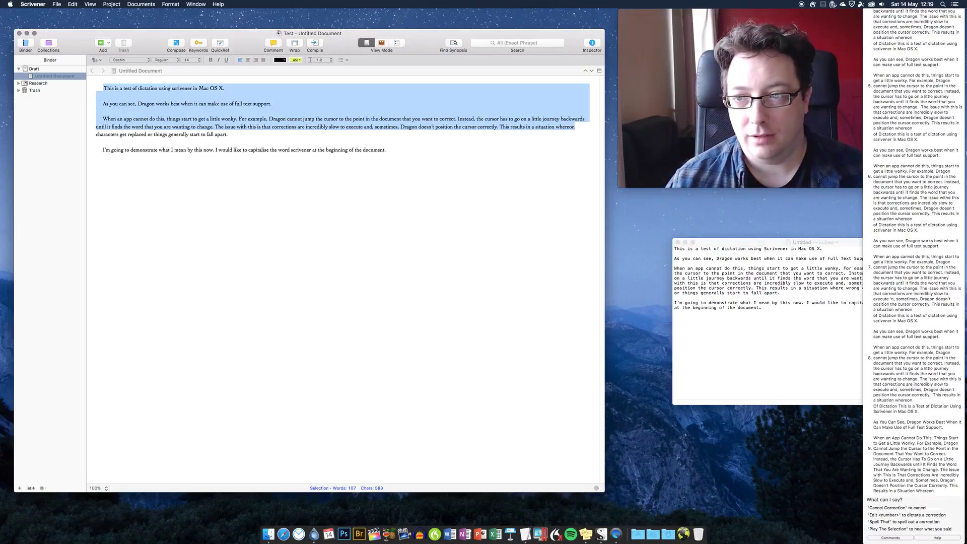
# Step: Click in the Scrivener editor to clear the selection over the first three paragraphs
pyautogui.click(427, 156)
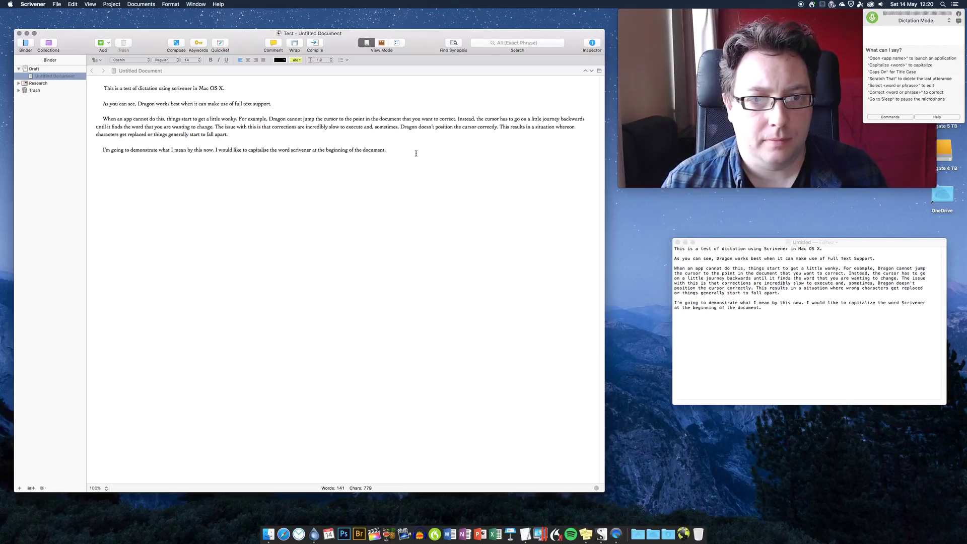
pyautogui.press('Left')
pyautogui.press('Left')
pyautogui.press('Left')
pyautogui.press('Left')
pyautogui.press('Left')
pyautogui.press('Left')
pyautogui.press('Left')
pyautogui.press('Left')
pyautogui.press('Left')
pyautogui.press('Left')
pyautogui.press('Left')
pyautogui.press('Left')
pyautogui.press('Left')
pyautogui.press('Left')
pyautogui.press('Left')
pyautogui.press('Left')
pyautogui.press('Left')
pyautogui.press('Left')
pyautogui.press('Left')
pyautogui.press('Left')
pyautogui.press('Left')
pyautogui.press('Left')
pyautogui.press('Left')
pyautogui.press('Left')
pyautogui.press('Left')
pyautogui.press('Left')
pyautogui.press('Left')
pyautogui.press('Left')
pyautogui.press('Left')
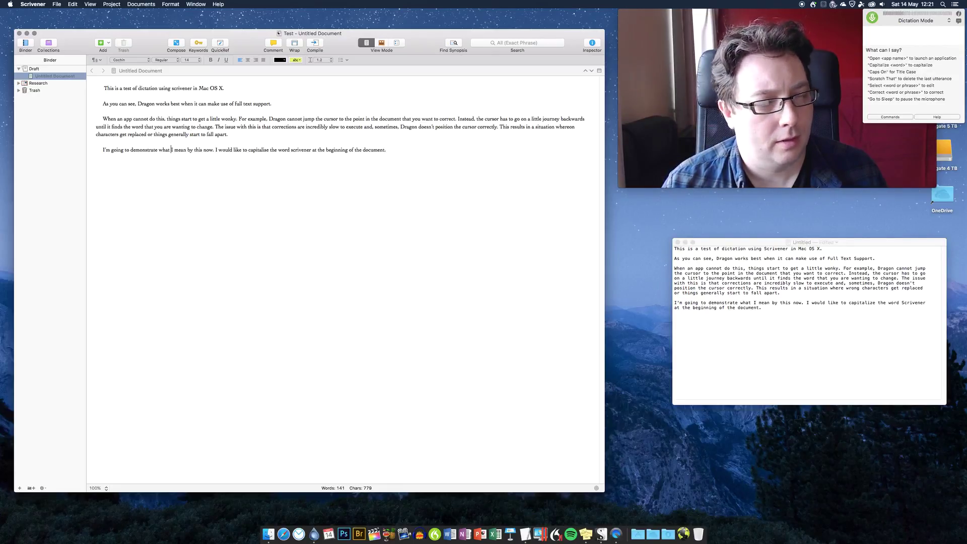
pyautogui.press('Left')
pyautogui.press('Left')
pyautogui.press('Left')
pyautogui.press('Left')
pyautogui.press('Left')
pyautogui.press('Left')
pyautogui.press('Left')
pyautogui.press('Left')
pyautogui.press('Left')
pyautogui.press('Left')
pyautogui.press('Left')
pyautogui.press('Left')
pyautogui.press('Left')
pyautogui.press('Left')
pyautogui.press('Left')
pyautogui.press('Left')
pyautogui.press('Left')
pyautogui.press('Left')
pyautogui.press('Left')
pyautogui.press('Left')
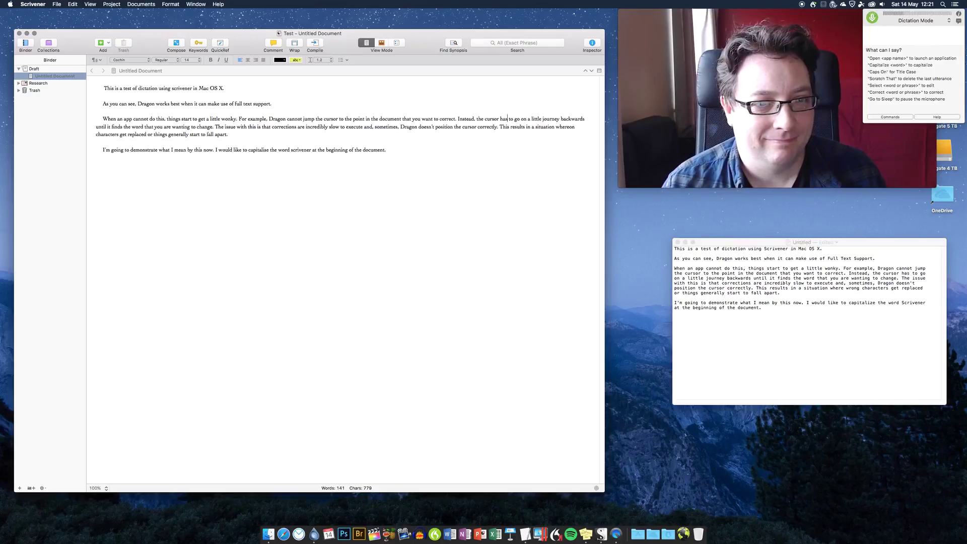
pyautogui.write('Scrivener')
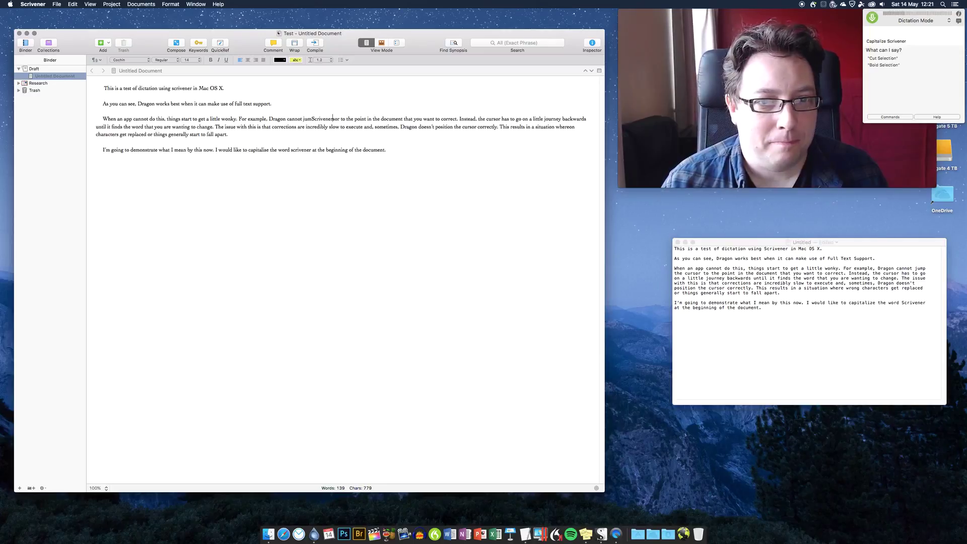
pyautogui.write('I mean what happened there who knows go to sleep')
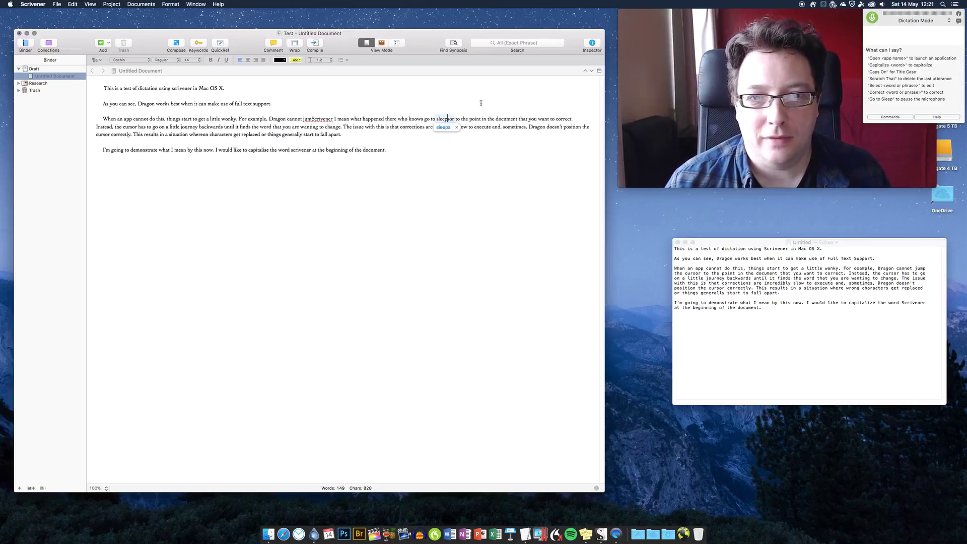
pyautogui.write('and there we go the knows better ')
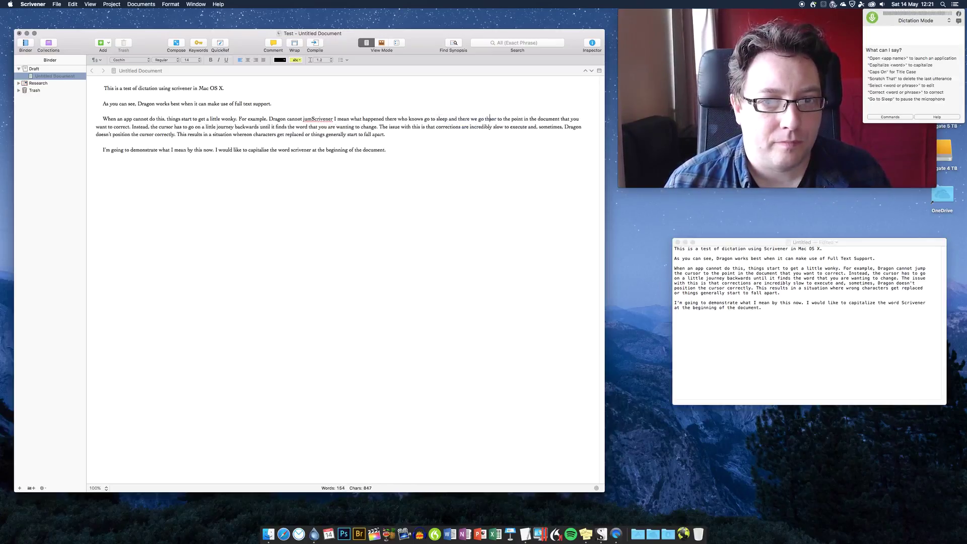
pyautogui.write('get rid of that wake-up')
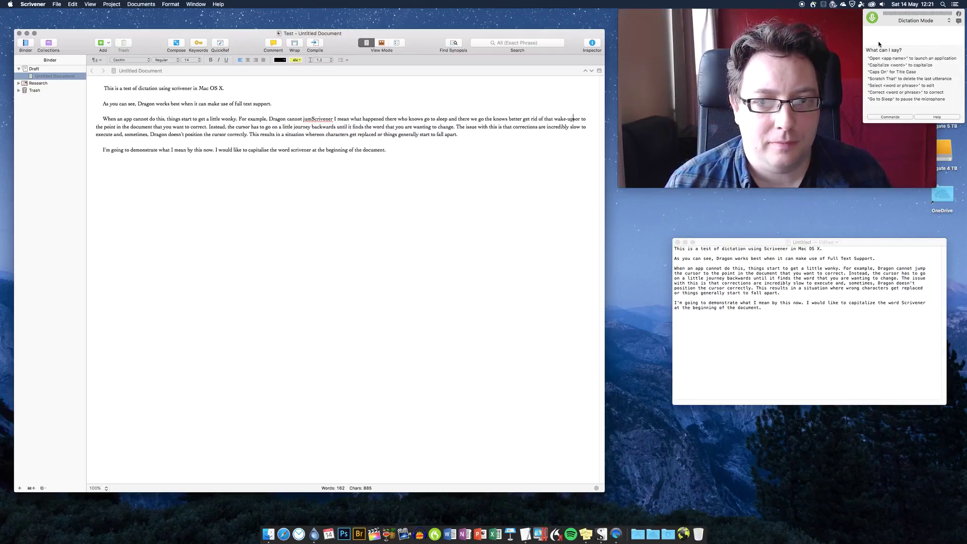
pyautogui.press('super+z')
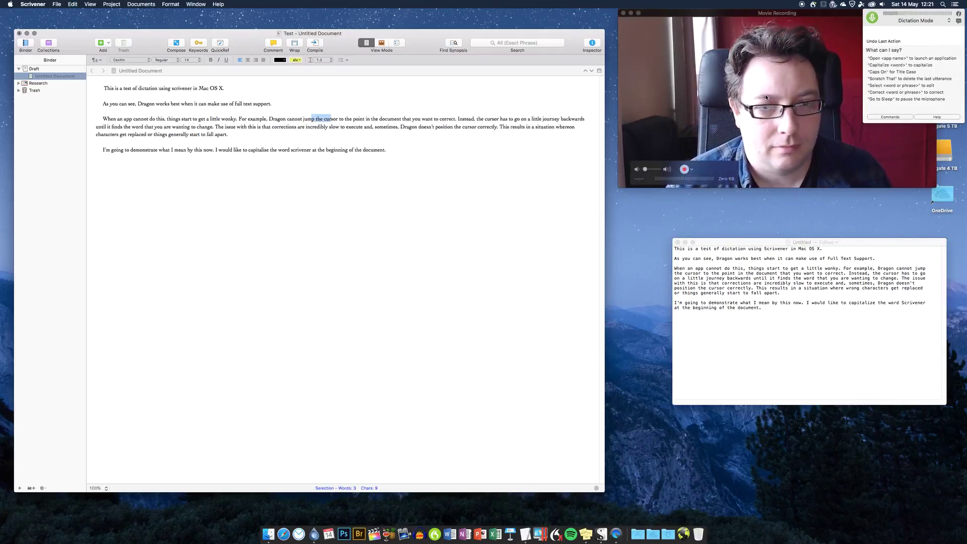